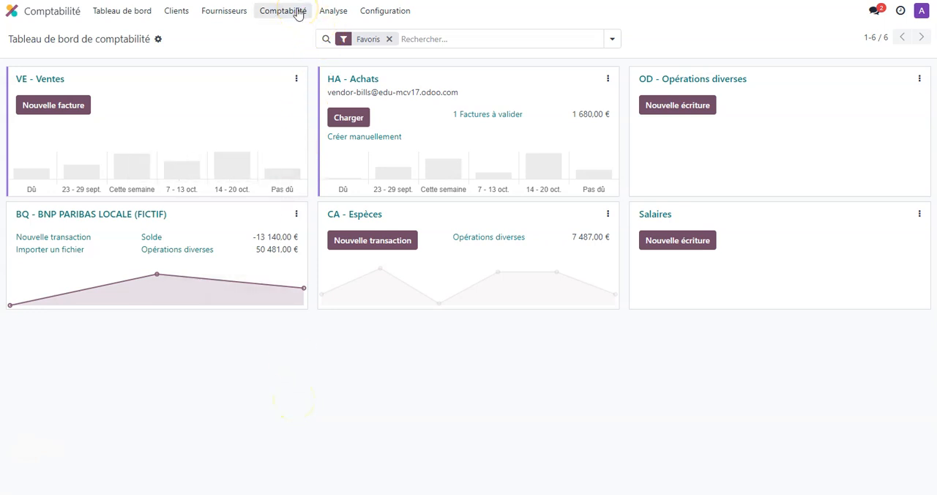
# Open the opening-balance journal entry MISC/2024/01/0001 (RAN) and examine its supplier and customer account lines
pyautogui.click(298, 15)
pyautogui.click(313, 50)
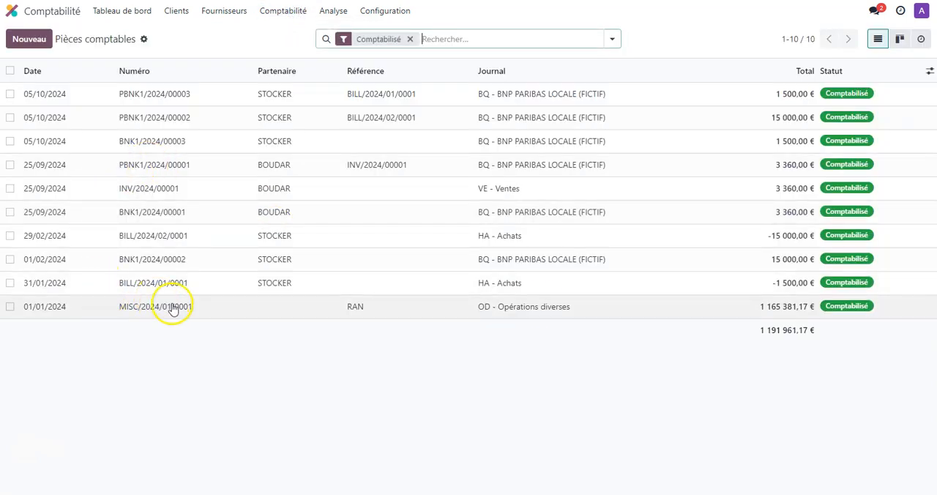
pyautogui.click(168, 313)
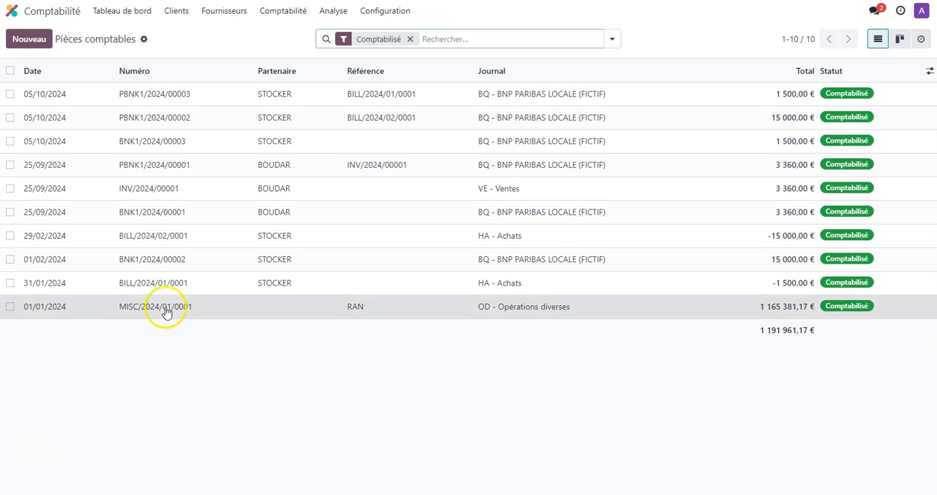
pyautogui.scroll(-3, 170, 269)
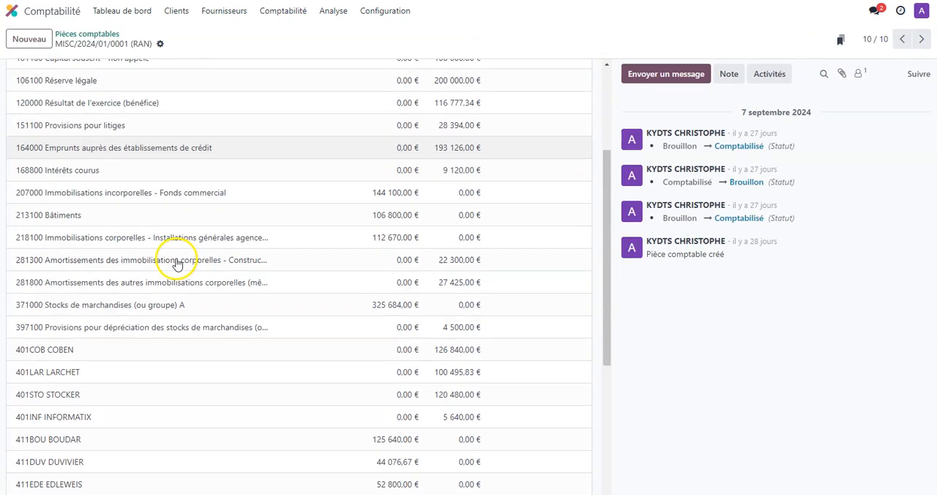
pyautogui.scroll(-3, 164, 286)
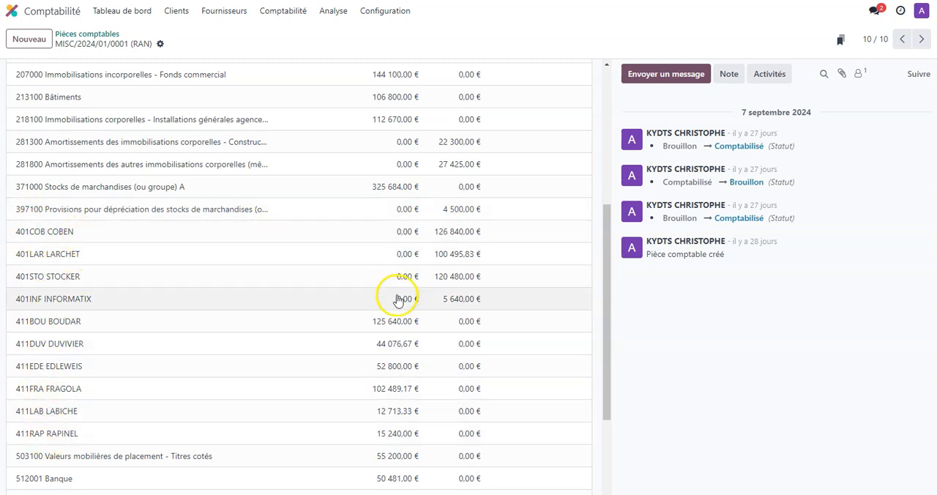
pyautogui.click(413, 234)
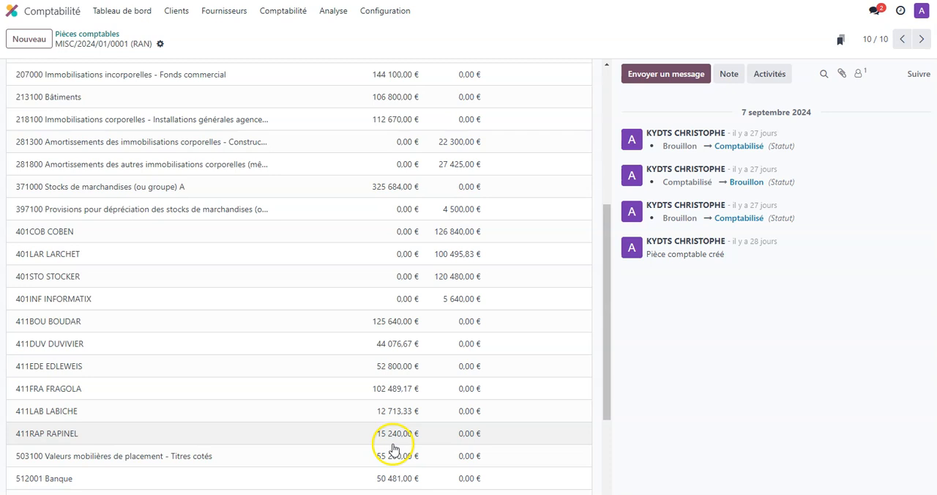
pyautogui.scroll(5, 395, 410)
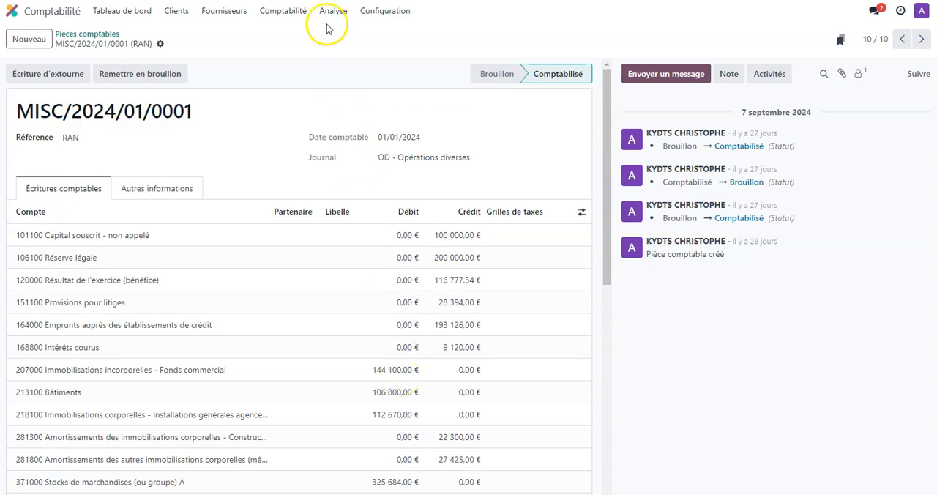
# Open the Livre des tiers report and examine the opening-balance lines under Partenaire inconnu
pyautogui.click(330, 16)
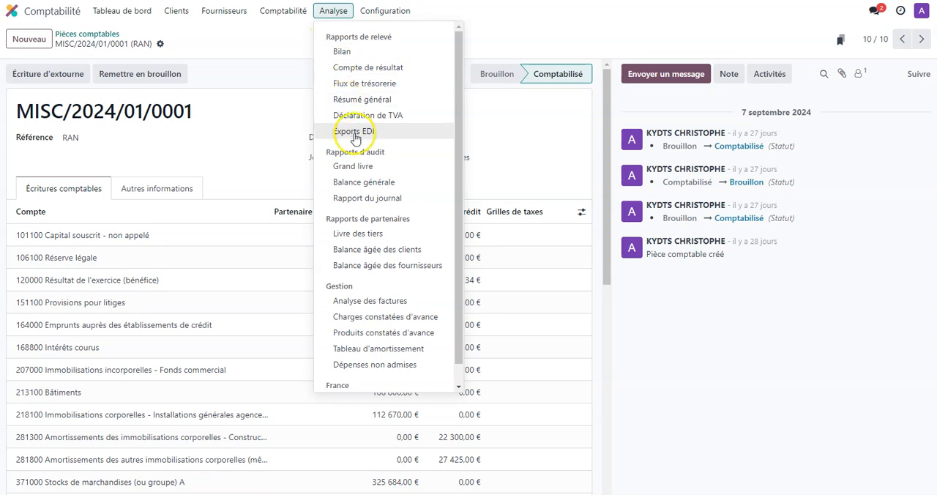
pyautogui.click(372, 234)
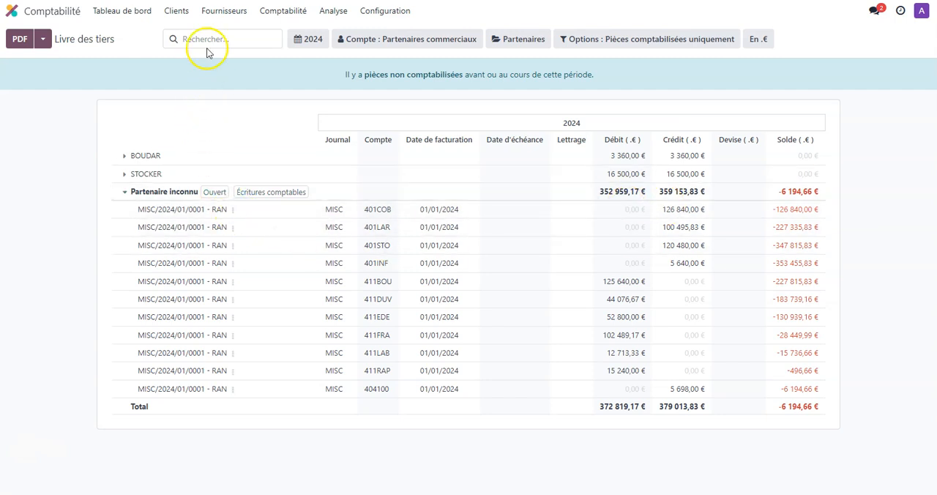
# Create a new outgoing supplier payment with COBEN as the supplier
pyautogui.click(221, 16)
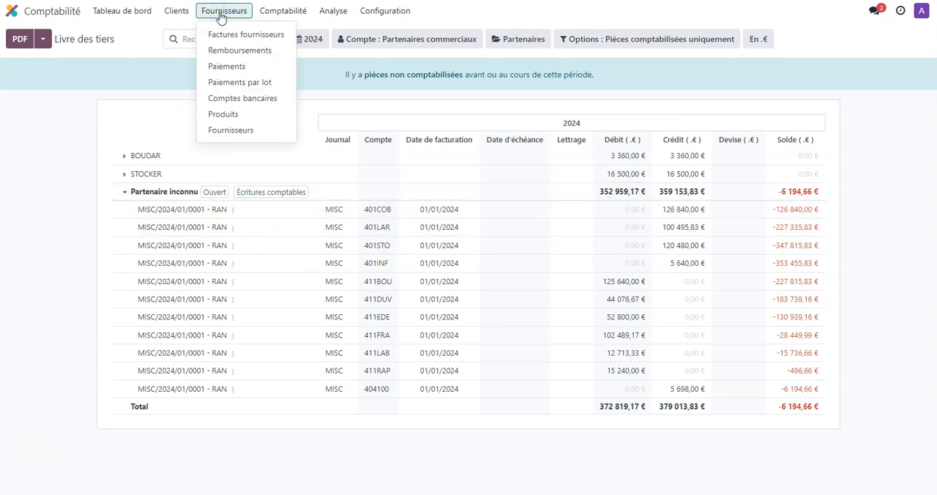
pyautogui.click(236, 69)
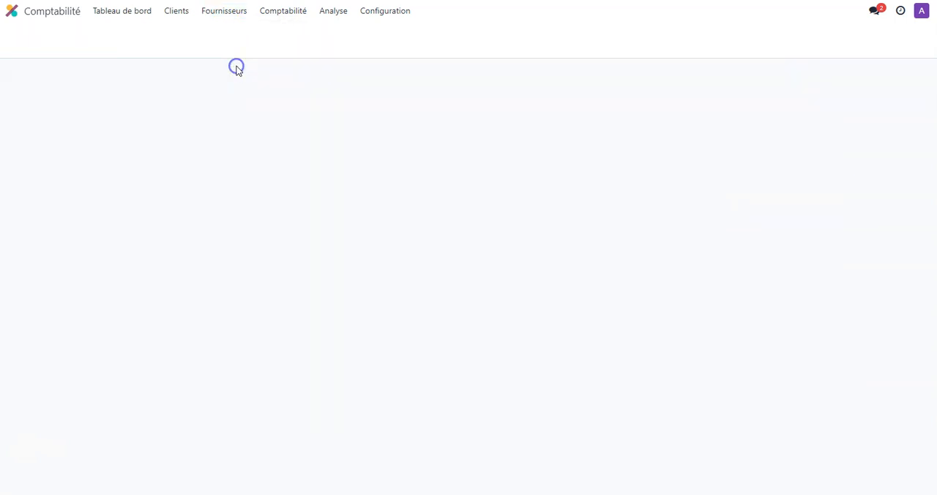
pyautogui.click(38, 41)
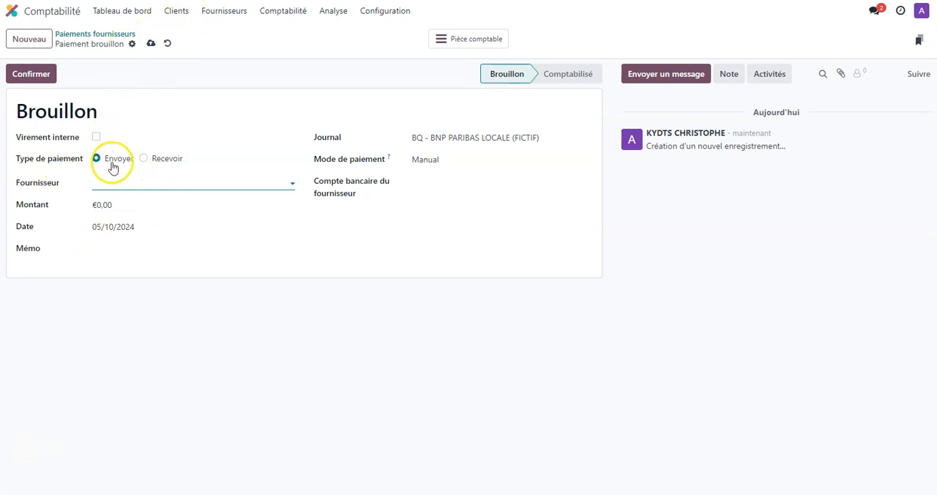
pyautogui.click(118, 183)
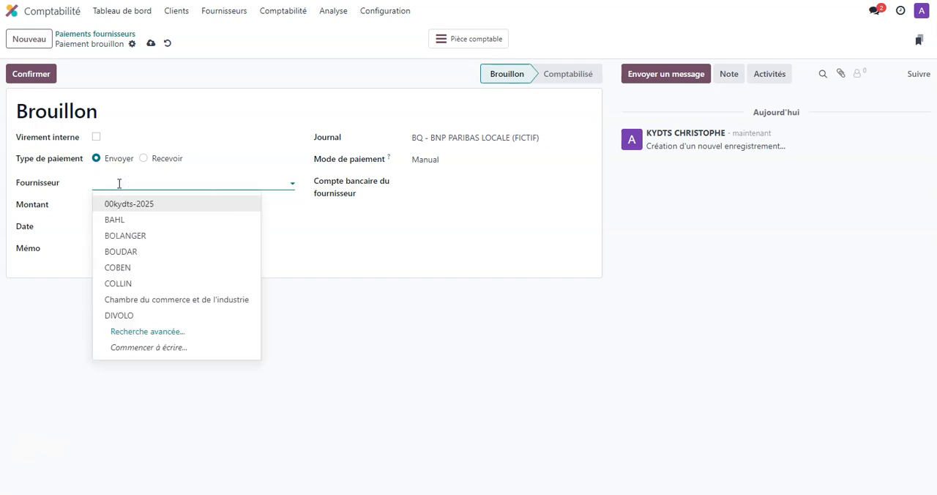
pyautogui.click(138, 275)
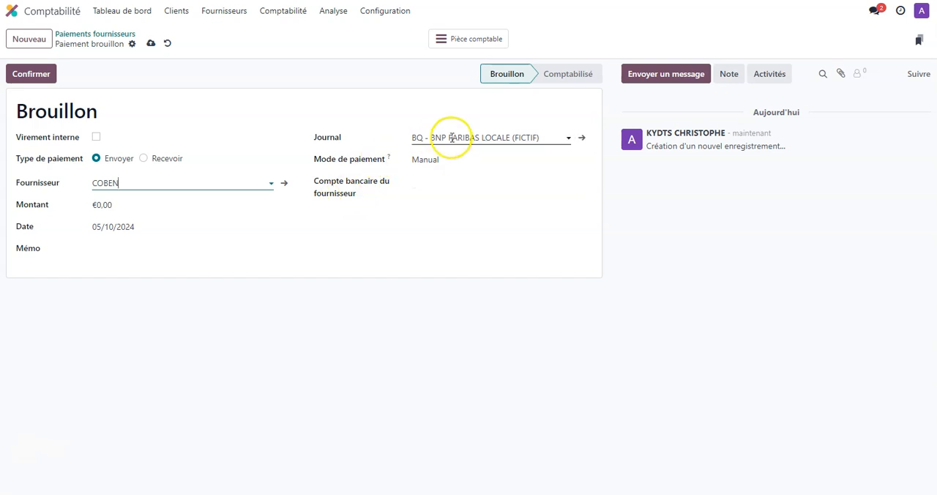
# Set the payment amount to 126 840,00 € and the memo to PAIEMENT RAN 401COB, and confirm the payment
pyautogui.click(119, 207)
pyautogui.write('126840')
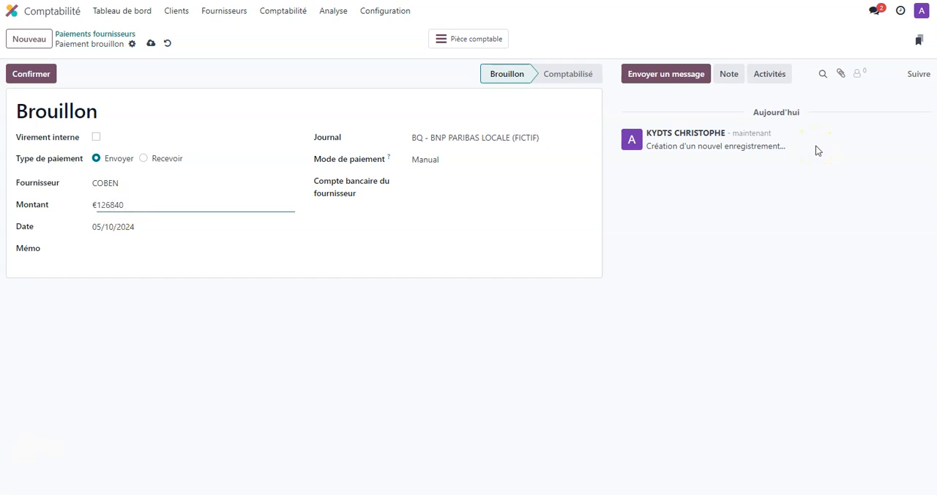
pyautogui.click(171, 249)
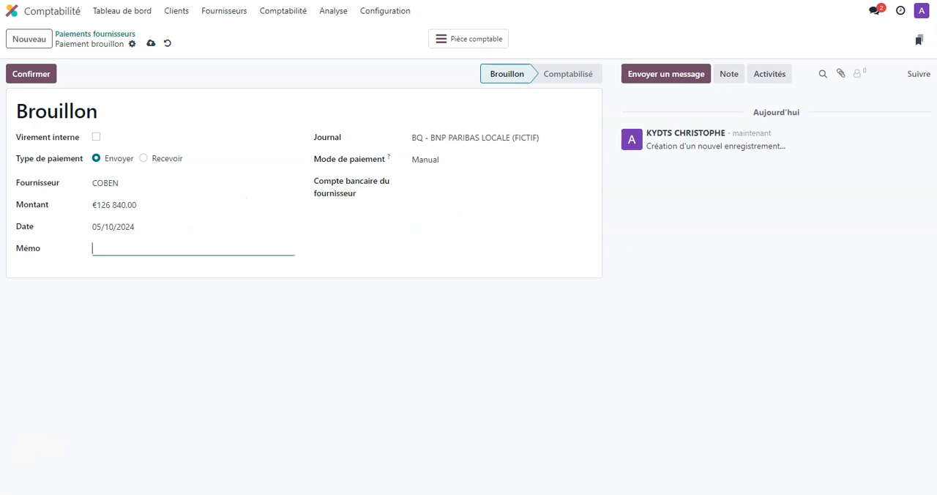
pyautogui.write('PAIEMENT RAN 401COB')
pyautogui.click(33, 74)
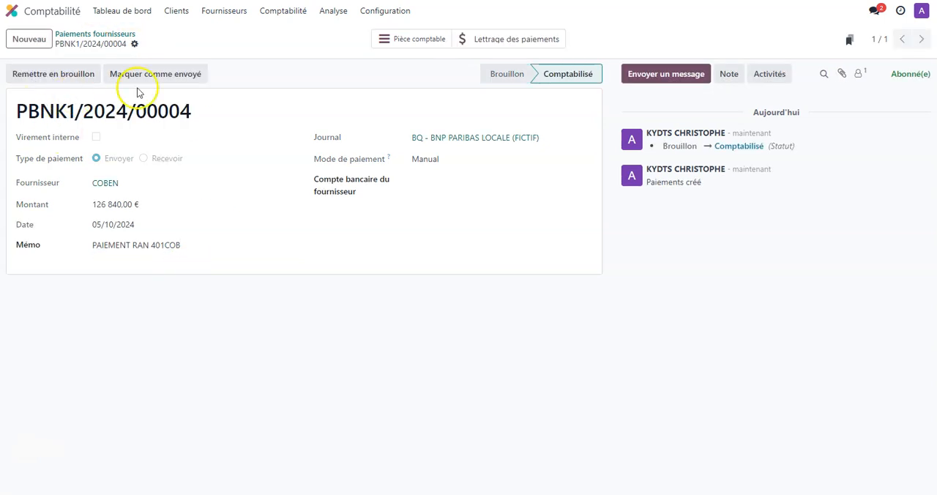
# Open the payment's journal entry and examine its debit and credit lines
pyautogui.click(428, 43)
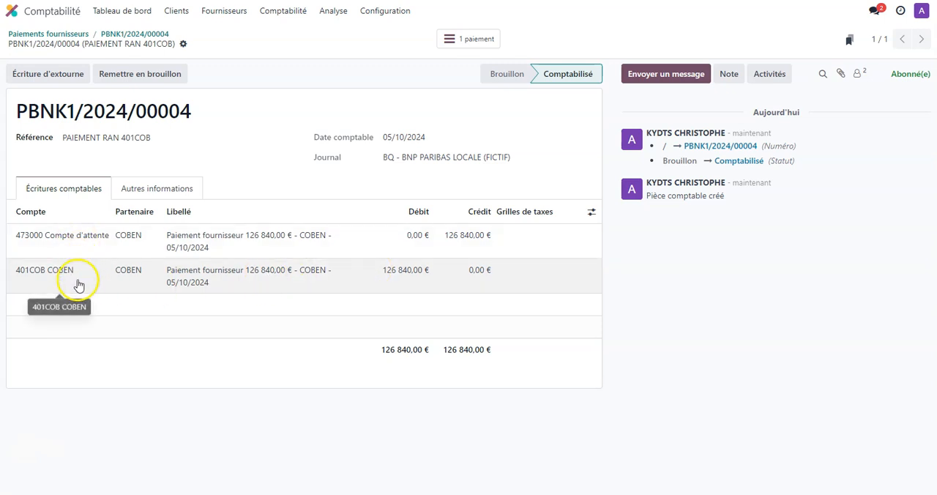
pyautogui.click(483, 235)
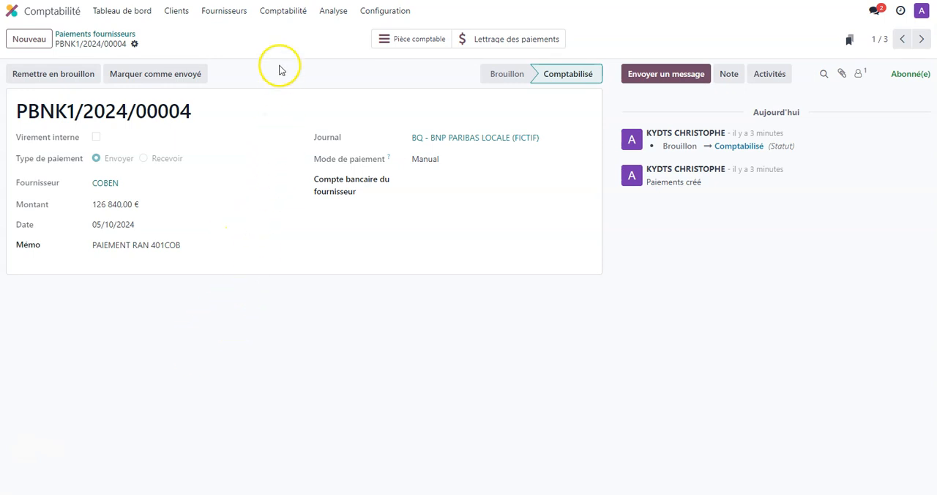
# Open the list of journal items to reconcile and filter it by the journal item search 401COB
pyautogui.click(297, 15)
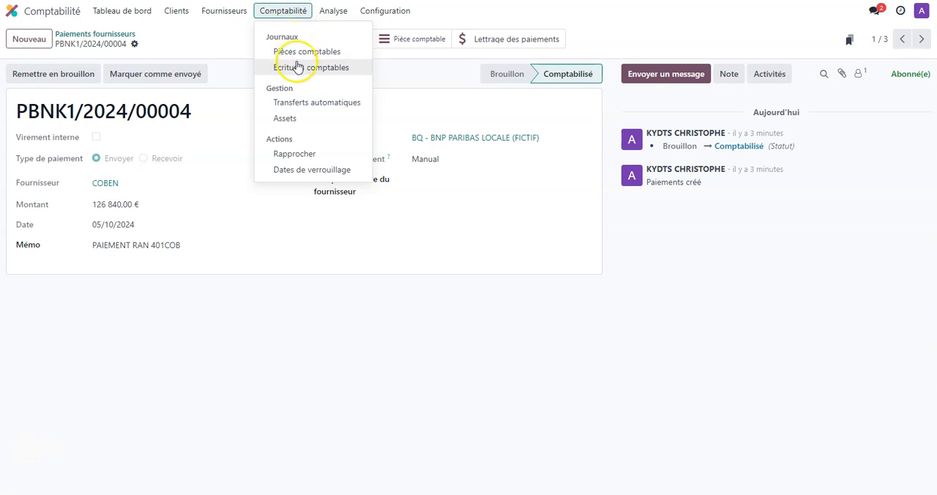
pyautogui.click(296, 155)
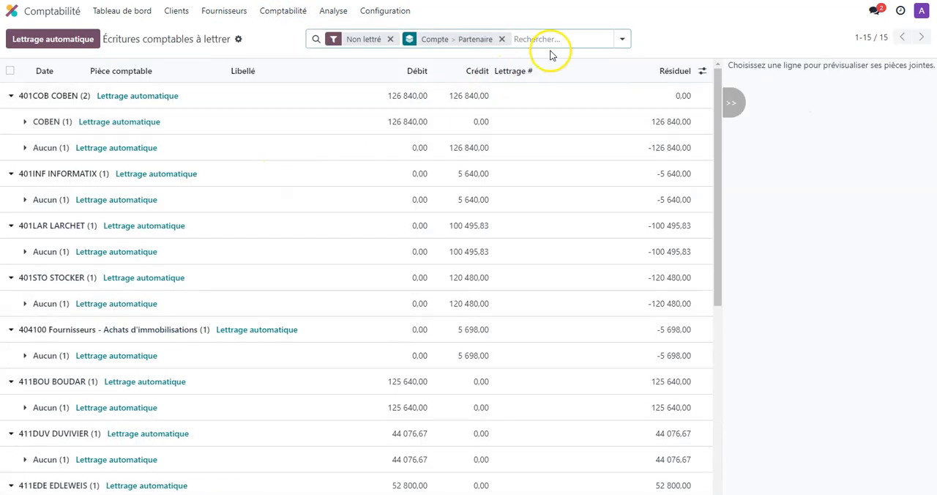
pyautogui.write('401COB')
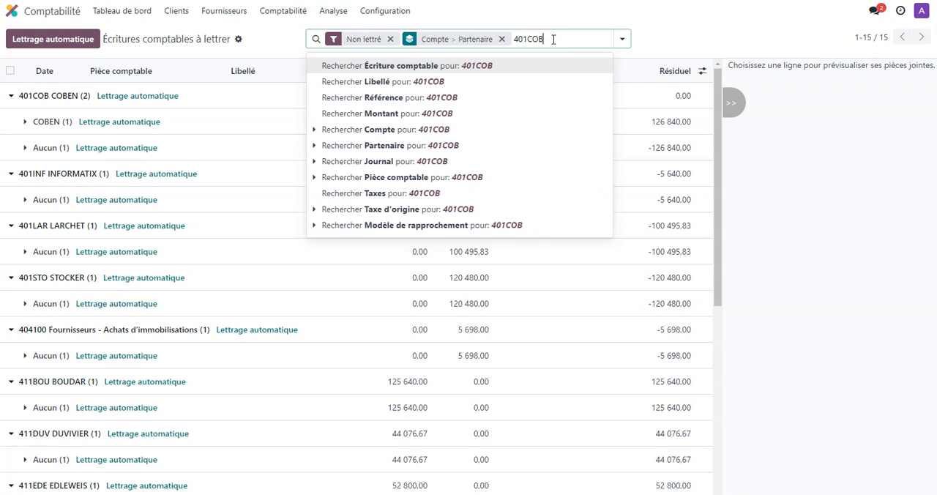
pyautogui.click(483, 66)
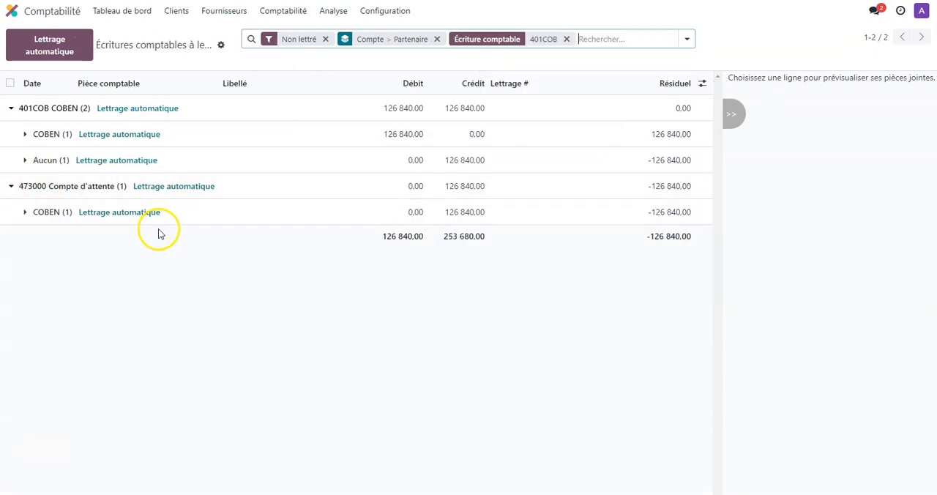
# Reconcile the COBEN payment line on account 401COB with the opening entry line MISC/2024/01/0001
pyautogui.click(25, 134)
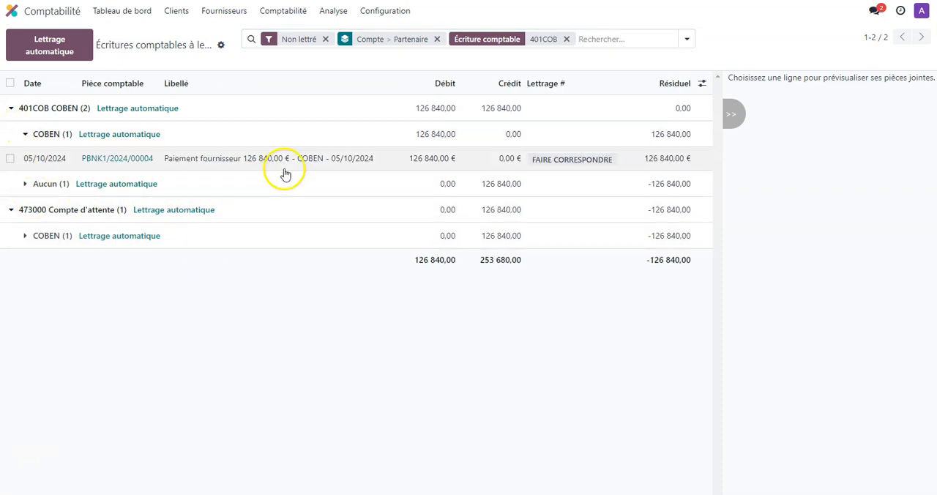
pyautogui.click(25, 183)
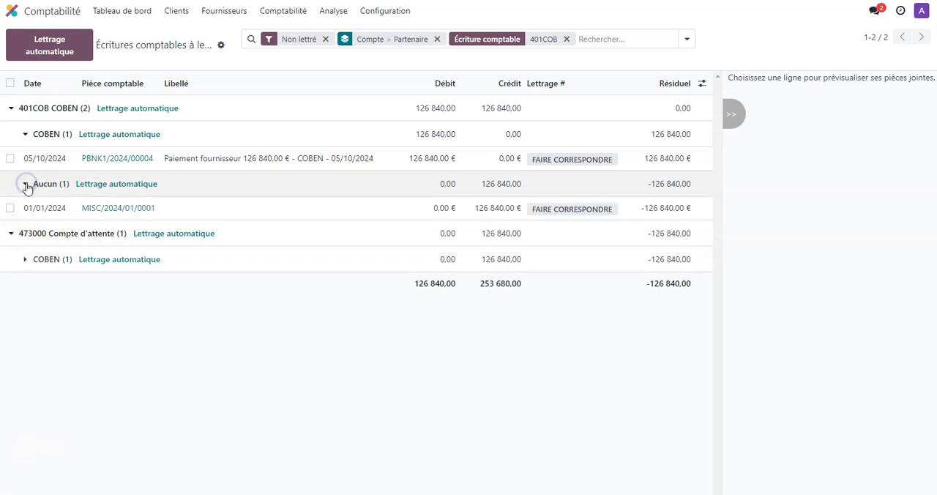
pyautogui.click(25, 260)
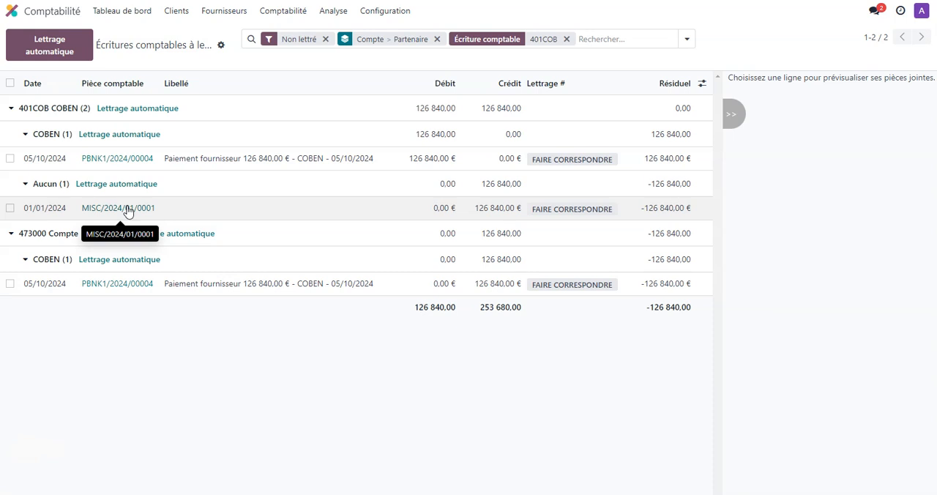
pyautogui.click(10, 209)
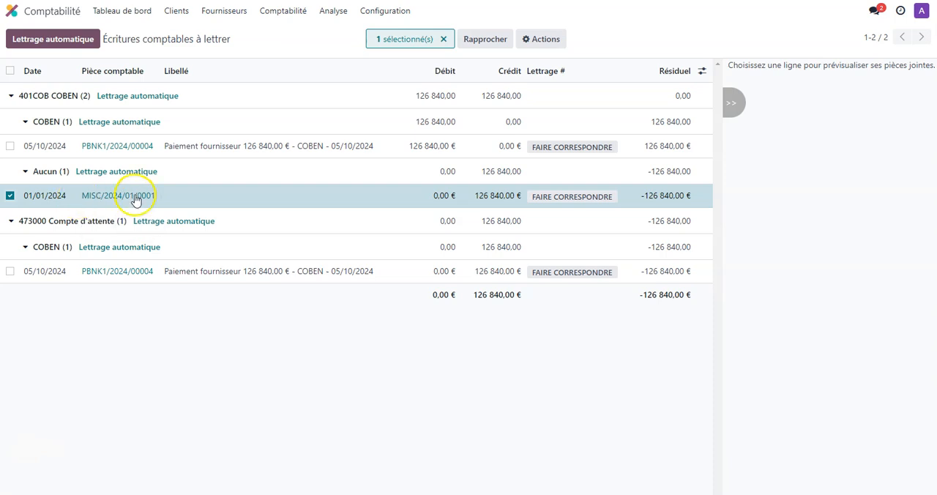
pyautogui.click(10, 146)
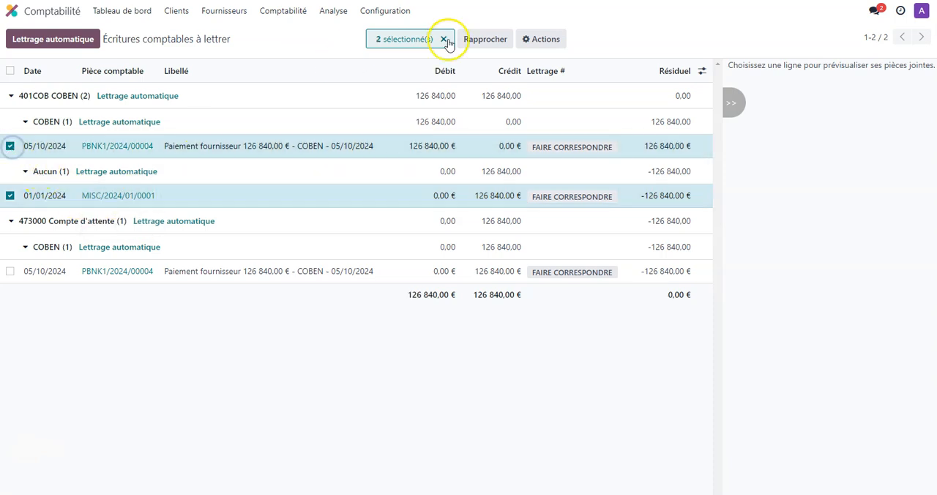
pyautogui.click(499, 38)
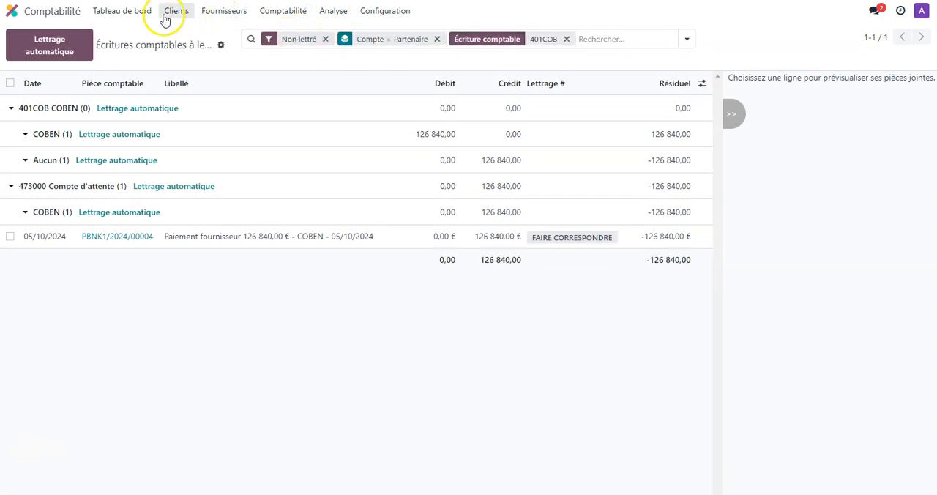
# Record a new BNP PARIBAS LOCALE bank transaction of -126 840,00 € for partner COBEN, labelled PAIEMENT RAN 401COB
pyautogui.click(129, 17)
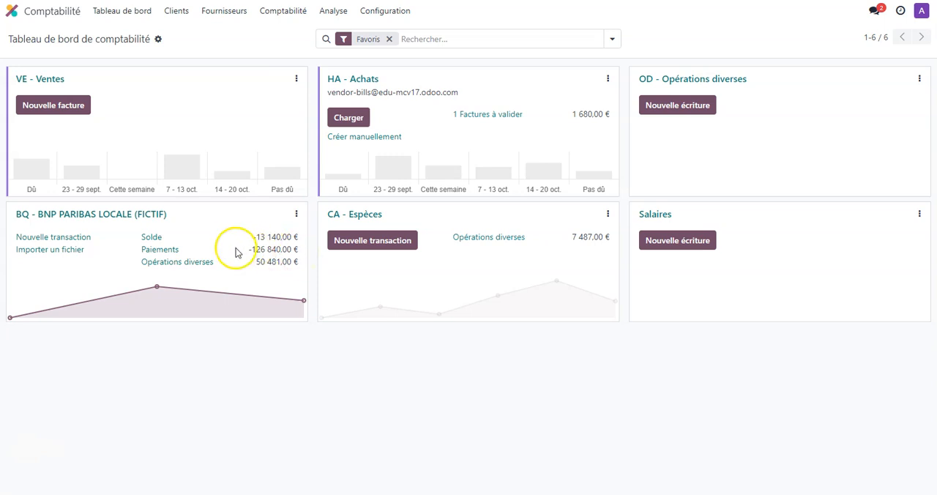
pyautogui.click(81, 238)
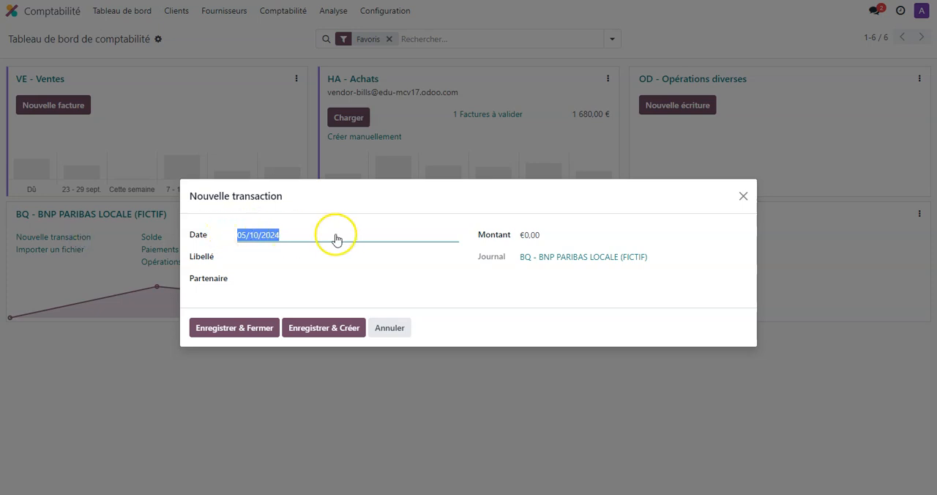
pyautogui.click(543, 233)
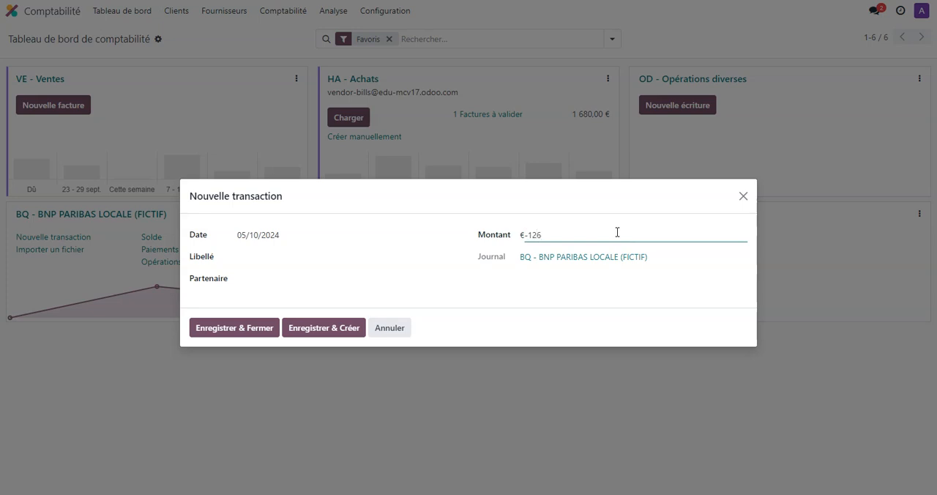
pyautogui.click(309, 259)
pyautogui.click(295, 276)
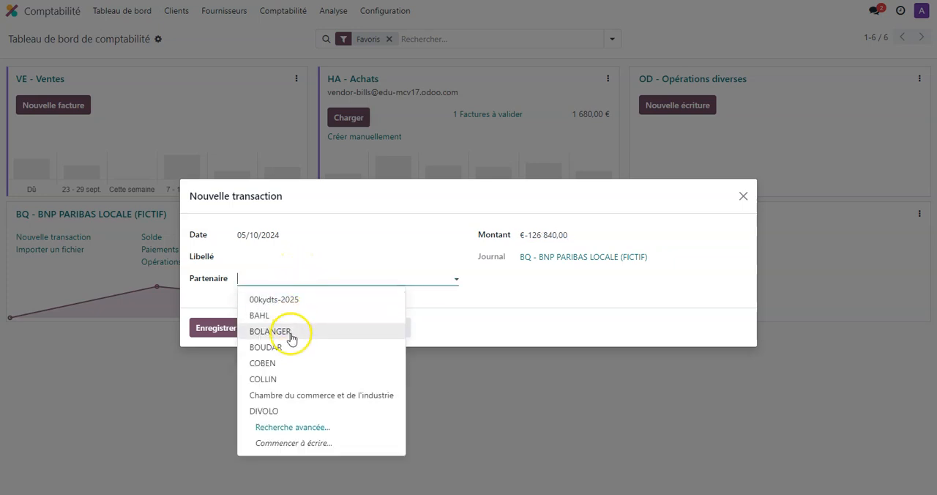
pyautogui.click(295, 363)
pyautogui.click(259, 249)
pyautogui.click(257, 250)
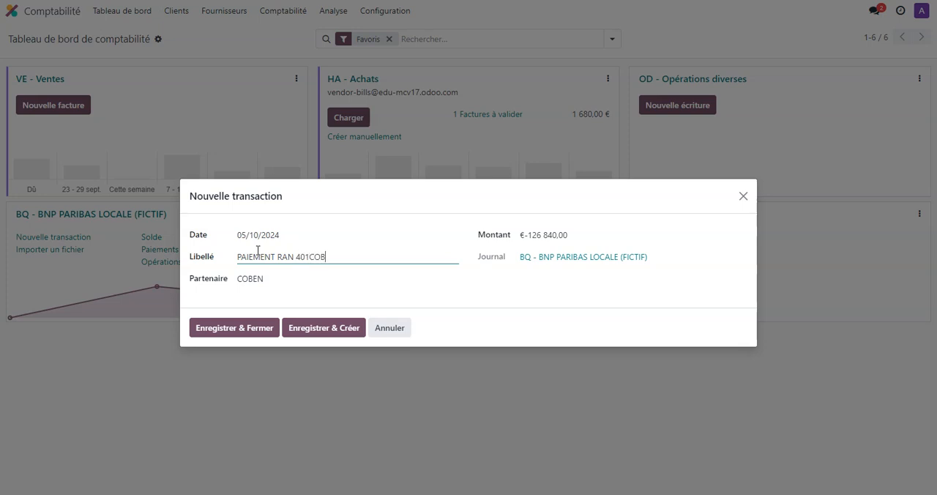
pyautogui.click(258, 333)
# Reconcile the PAIEMENT RAN 401COB bank transaction with the COBEN supplier payment PBNK1/2024/00004 on account 473000 and validate the match
pyautogui.click(58, 245)
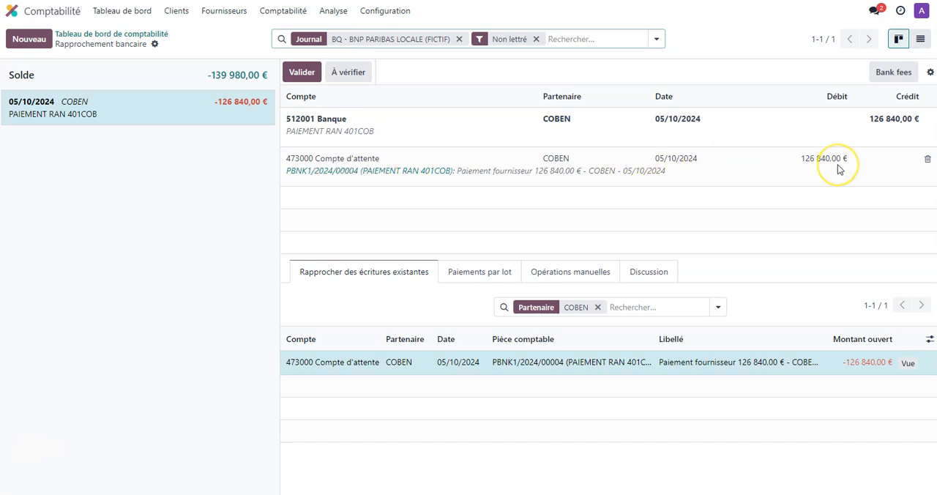
pyautogui.click(302, 73)
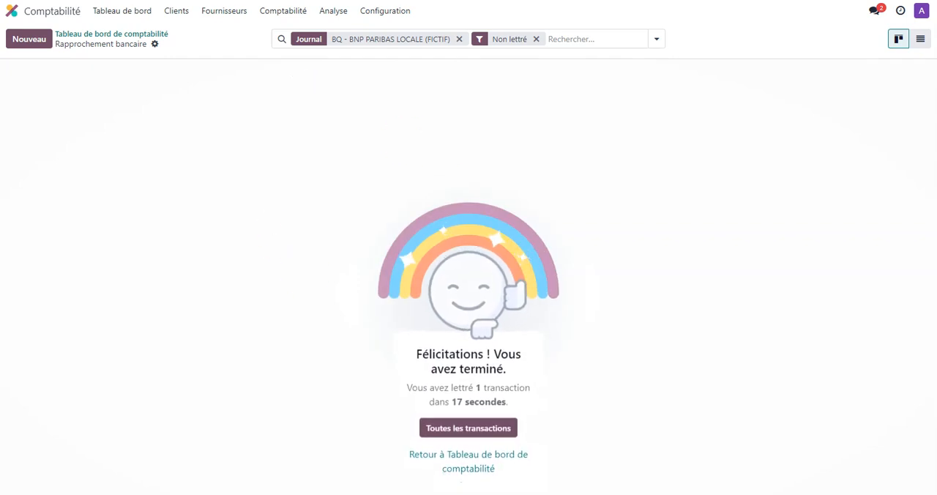
# Open the Livre des tiers report and examine the COBEN partner's entries and their reconciliation marks
pyautogui.click(335, 10)
pyautogui.click(345, 234)
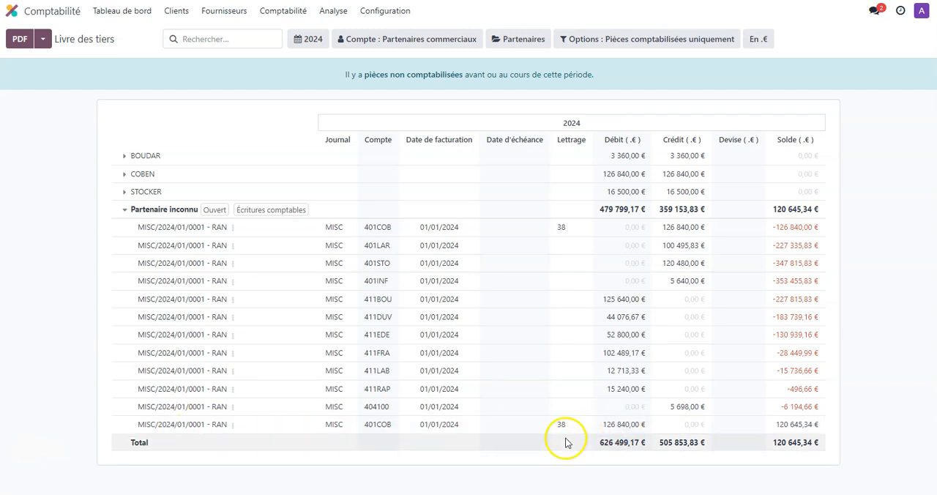
pyautogui.click(124, 176)
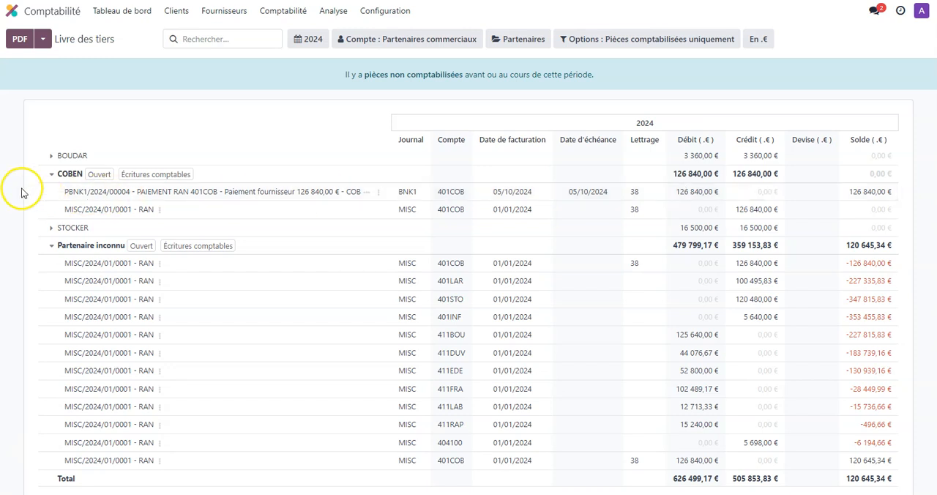
pyautogui.click(52, 176)
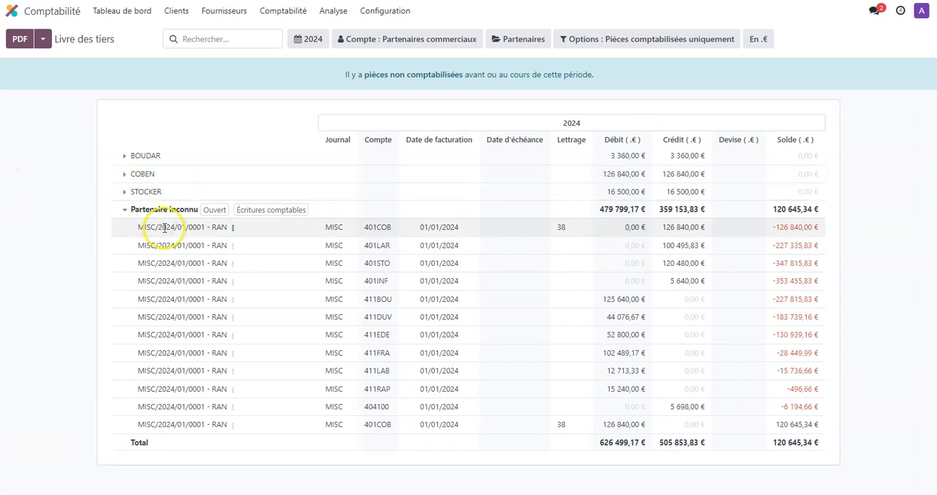
# Examine the Inconnu partner's open items in the Balance âgée des fournisseurs and in the Balance âgée des clients
pyautogui.click(333, 11)
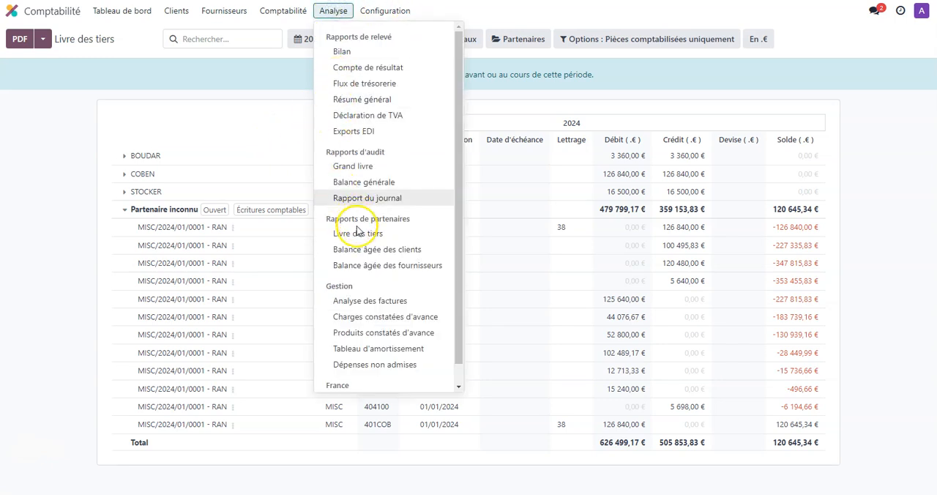
pyautogui.click(364, 266)
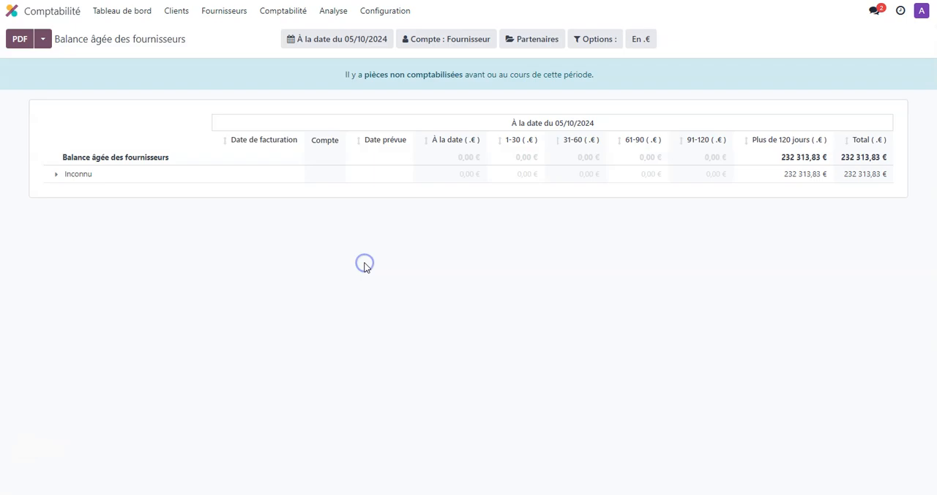
pyautogui.click(56, 177)
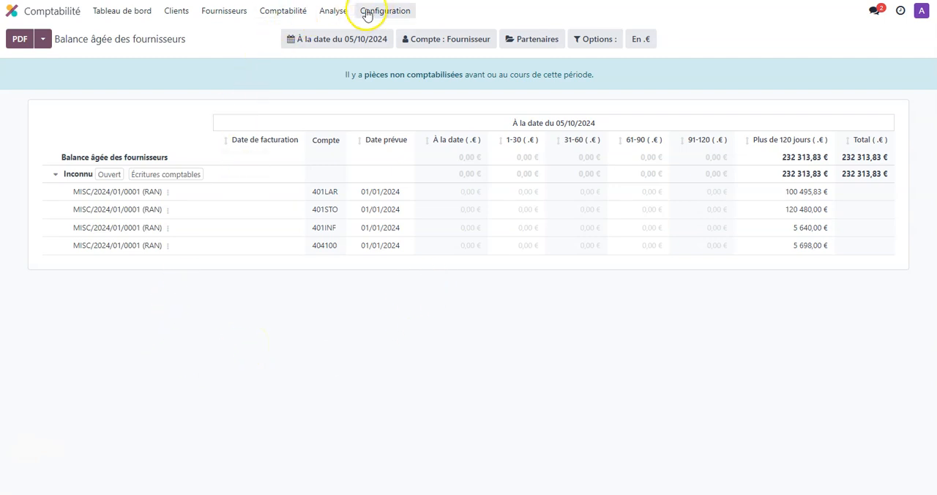
pyautogui.click(329, 15)
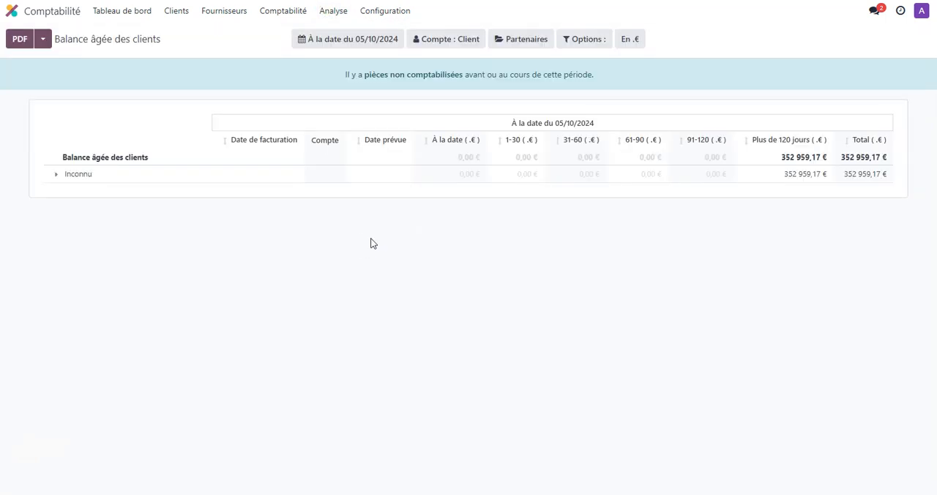
pyautogui.click(55, 177)
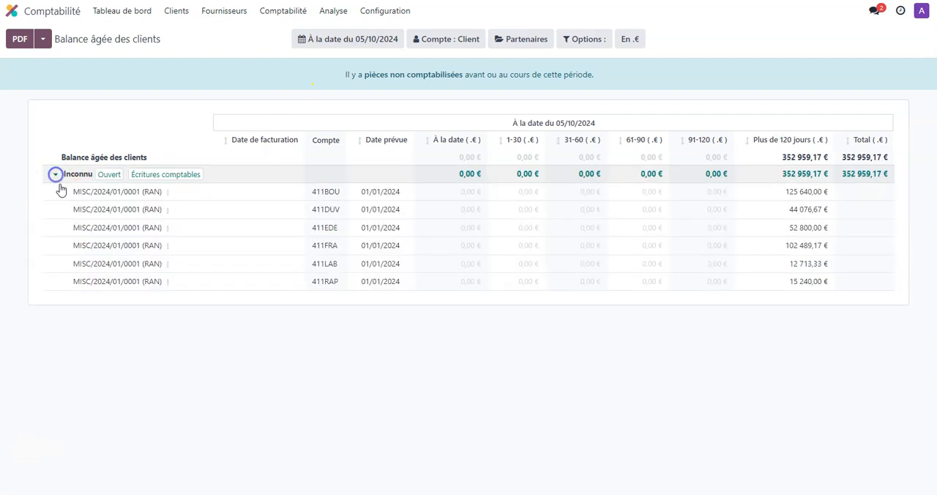